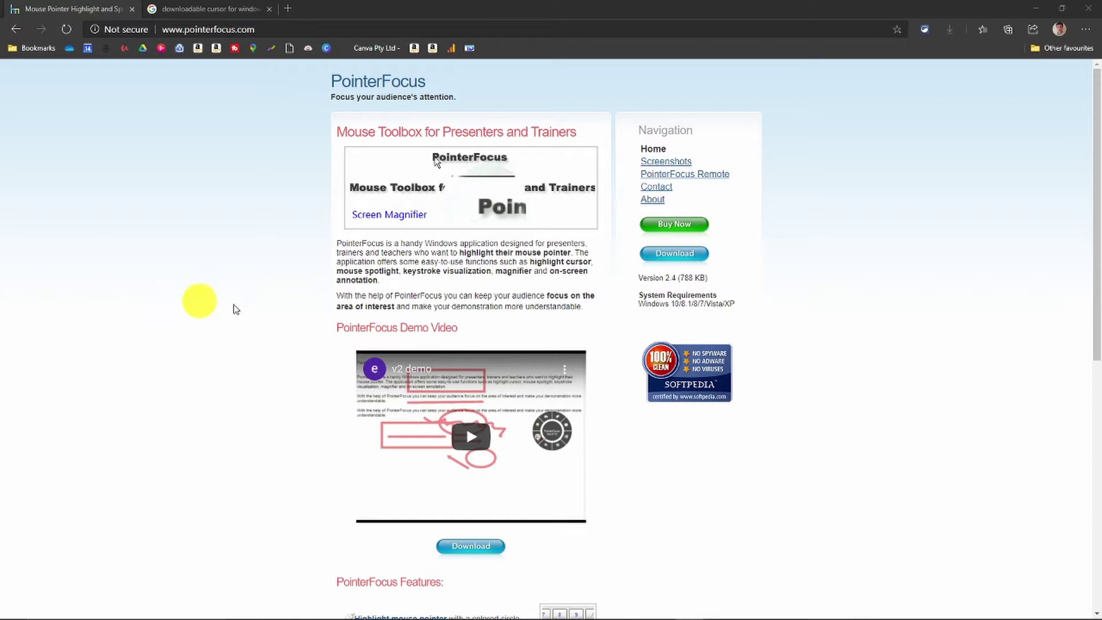
Step: Glance at the PointerFocus purchase page, then open the Open Cursor Library from the Google results
{"action": "left_click", "coordinate": [665, 258]}
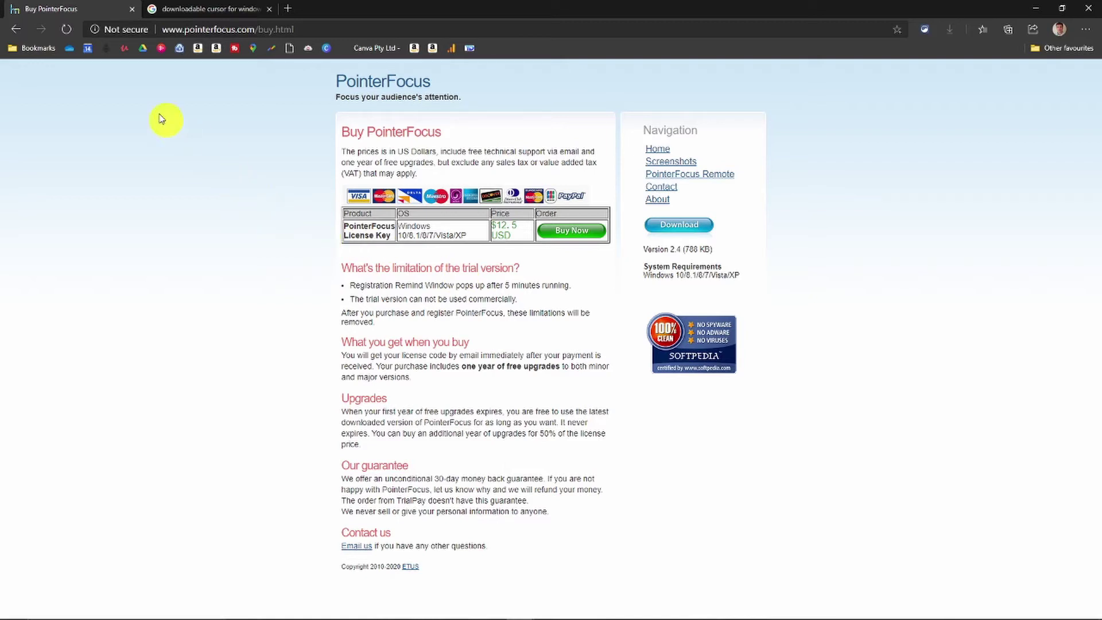
{"action": "left_click", "coordinate": [17, 31]}
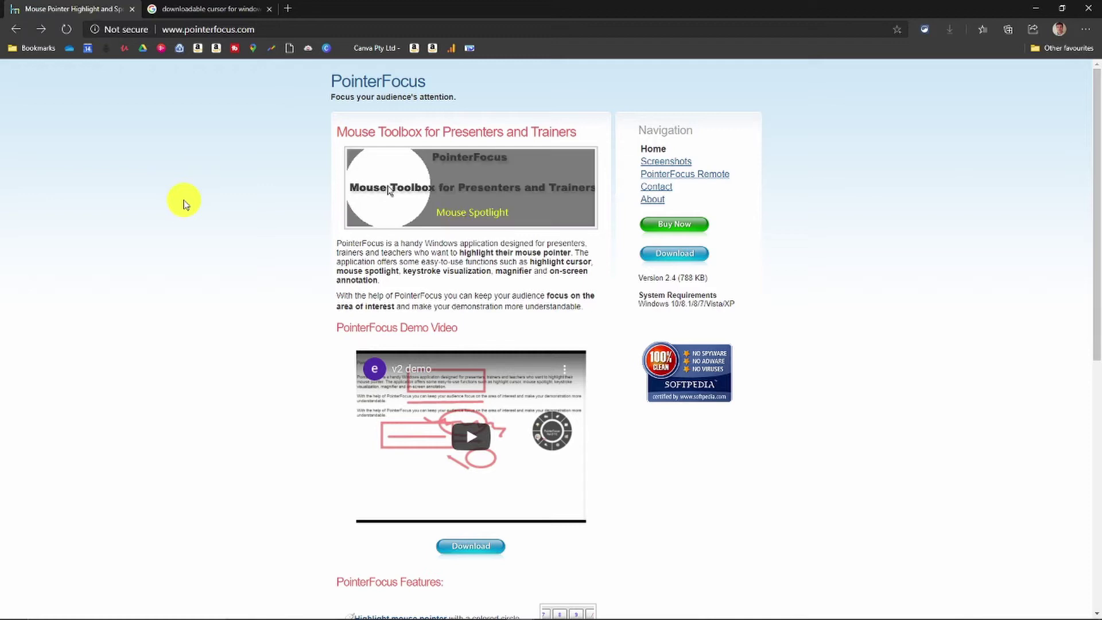
{"action": "left_click", "coordinate": [173, 9]}
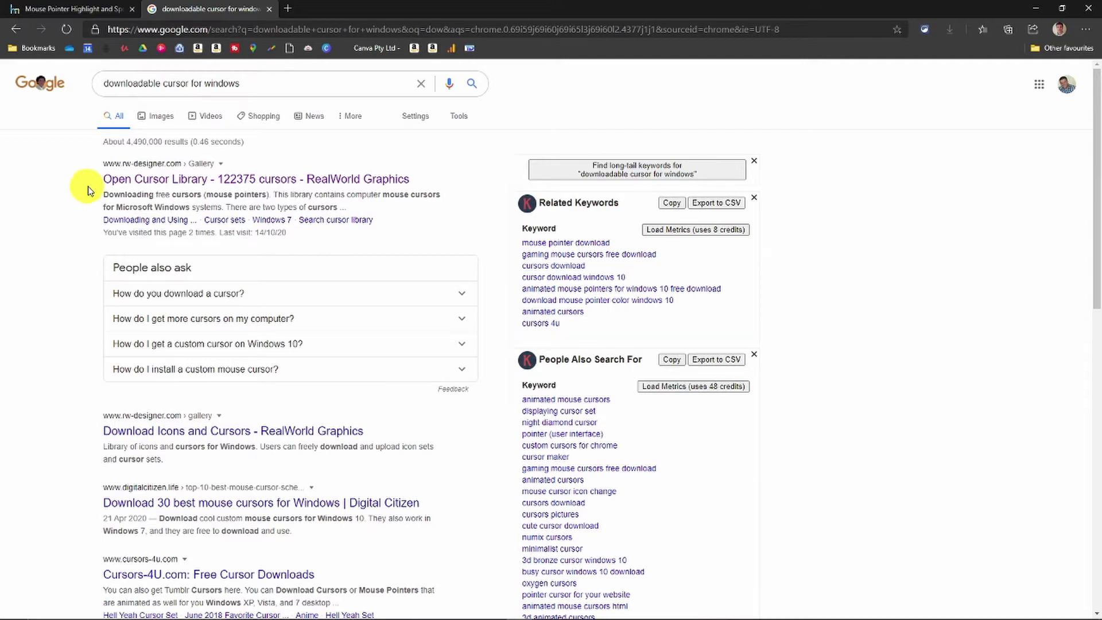
{"action": "left_click", "coordinate": [110, 178]}
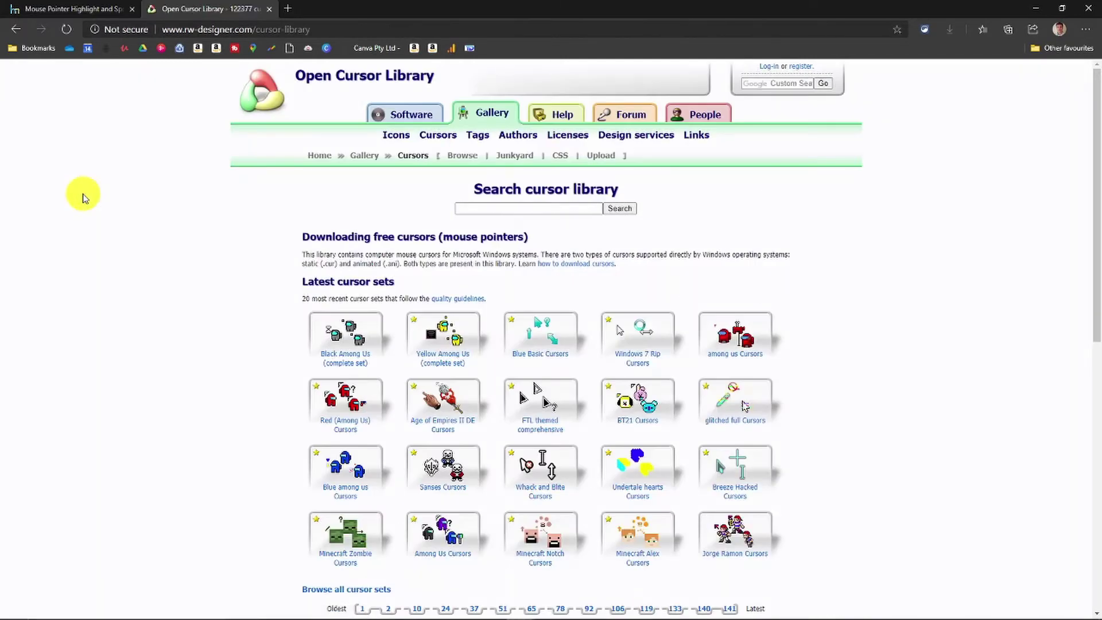
Step: Search the cursor library for 'highlight cursors', listing its 31 matching cursors
{"action": "mouse_move", "coordinate": [361, 342]}
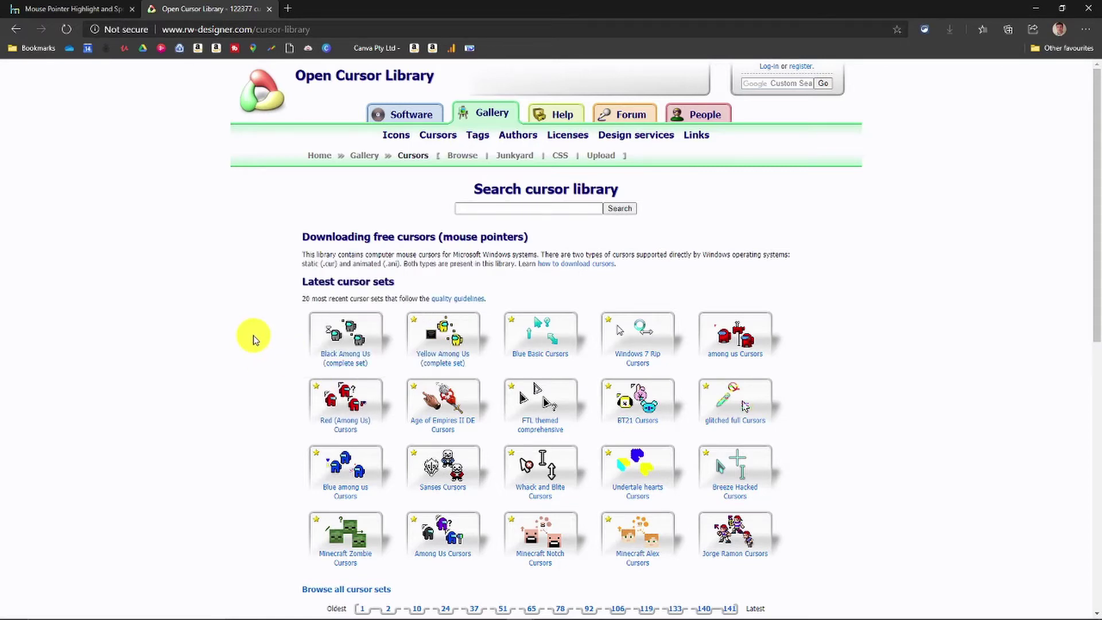
{"action": "left_click", "coordinate": [475, 210]}
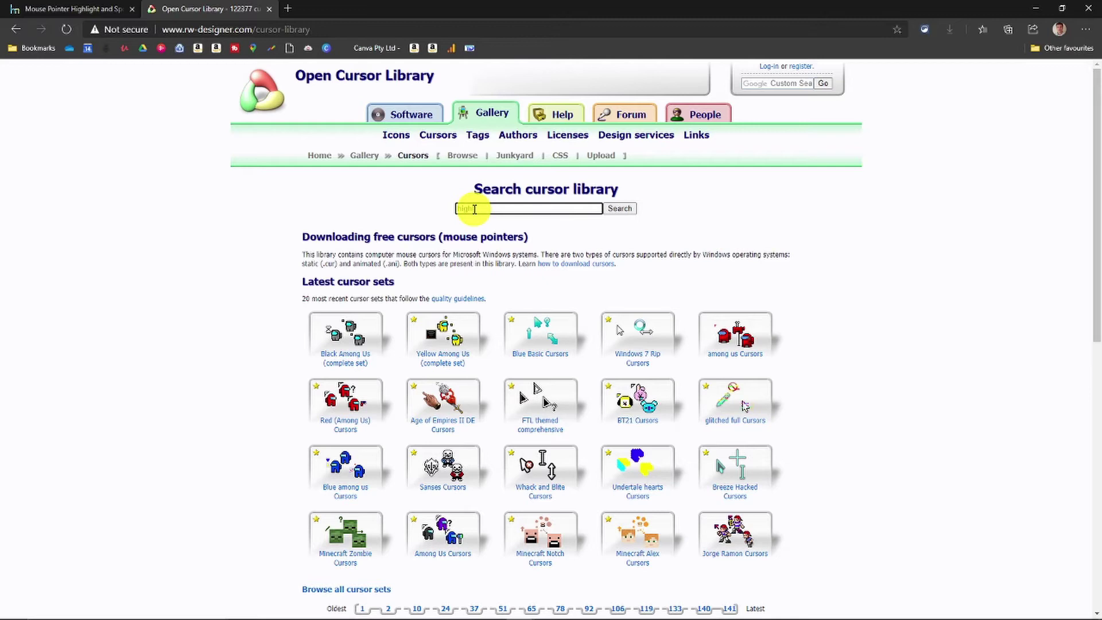
{"action": "key", "text": "Return"}
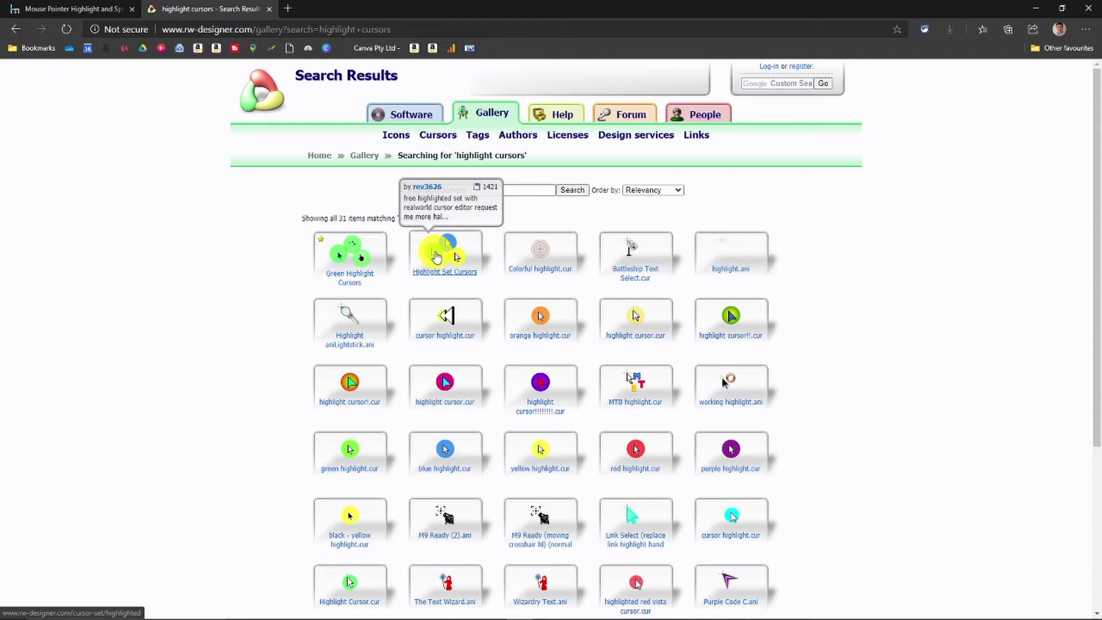
Step: Close the cursor-library tab, turn on the highlight circle, display Ctrl+H keystrokes, and enable spotlight
{"action": "left_click", "coordinate": [270, 9]}
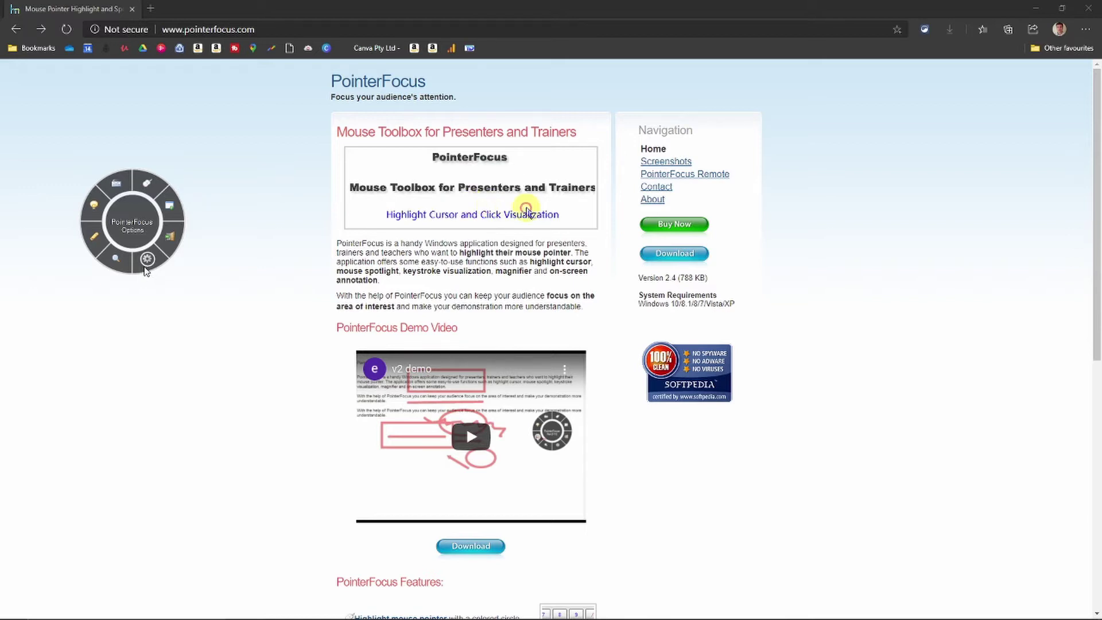
{"action": "left_click", "coordinate": [147, 185]}
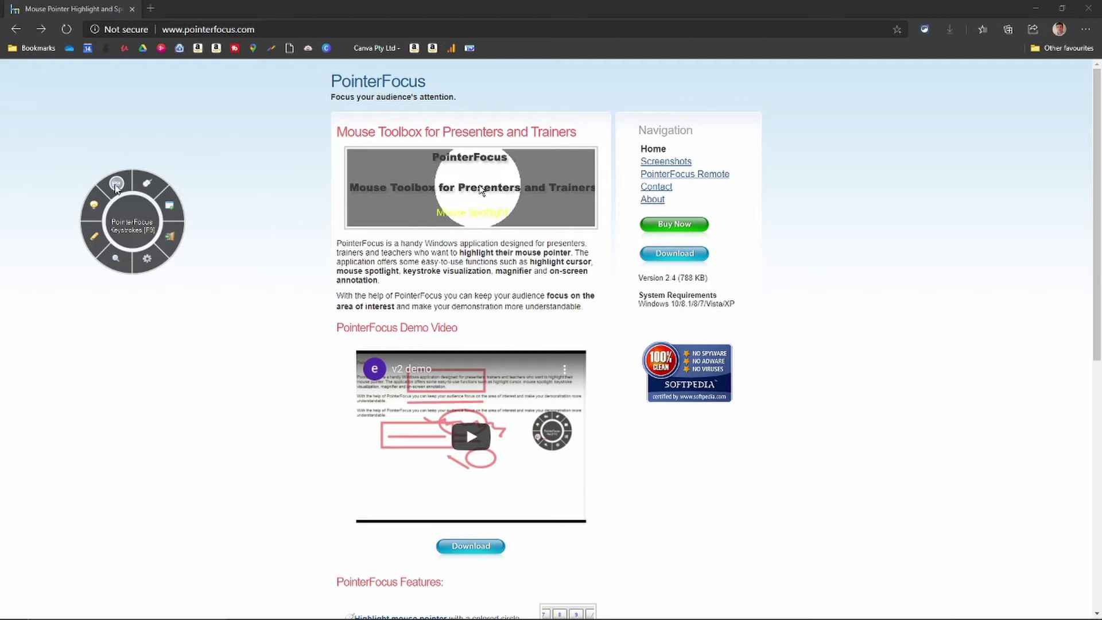
{"action": "key", "text": "ctrl"}
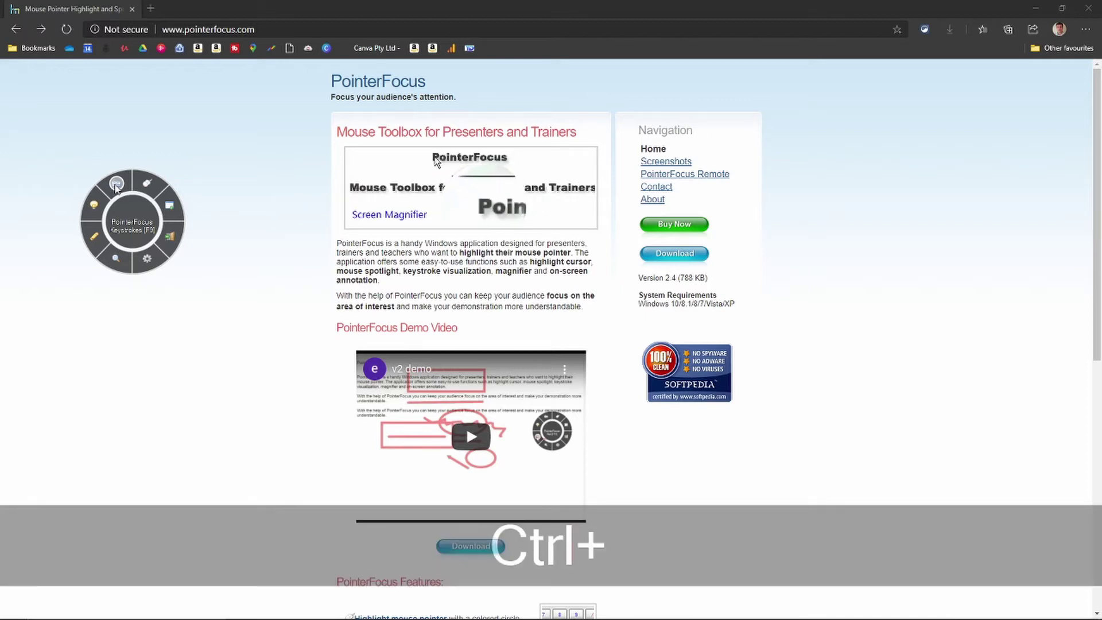
{"action": "key", "text": "ctrl+h"}
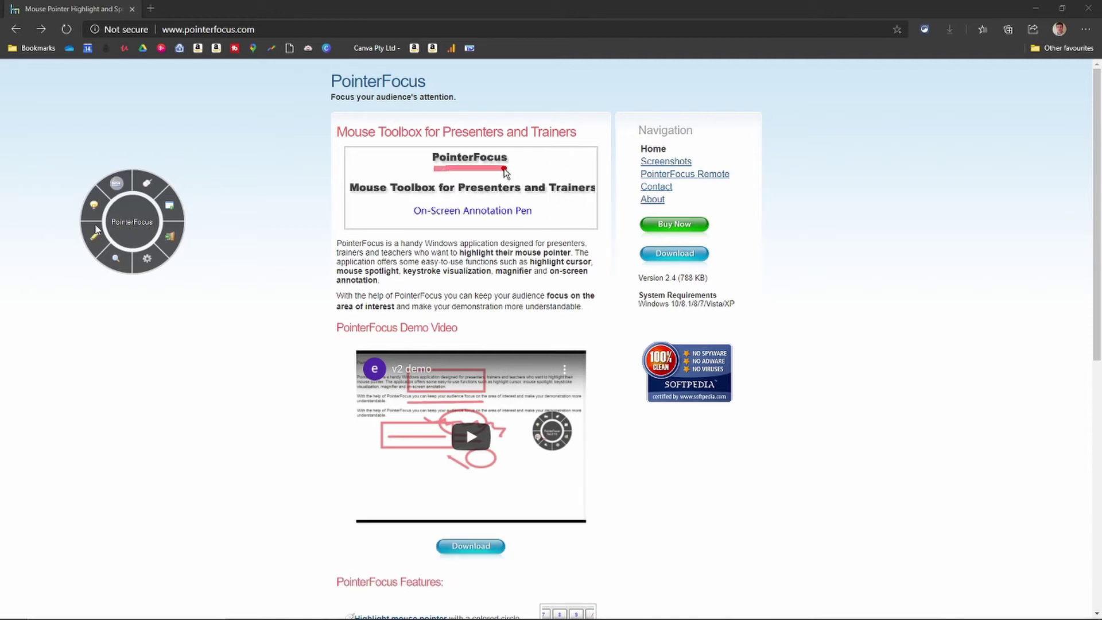
{"action": "left_click", "coordinate": [93, 208]}
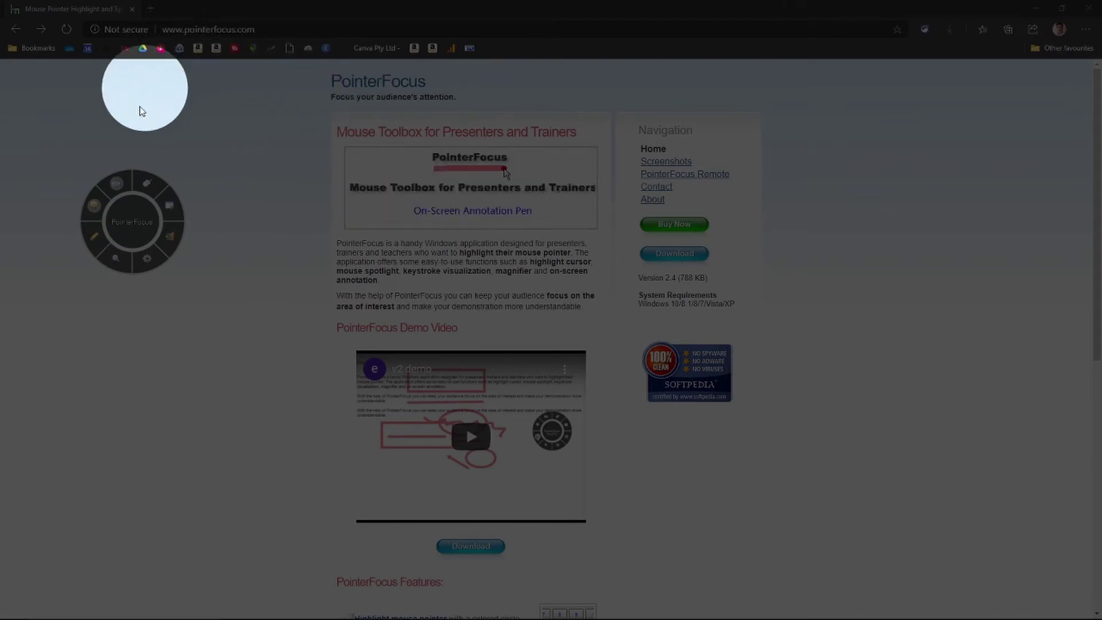
Step: Turn spotlight off, enable pen mode and draw a red freehand scribble beside the page
{"action": "left_click", "coordinate": [96, 207]}
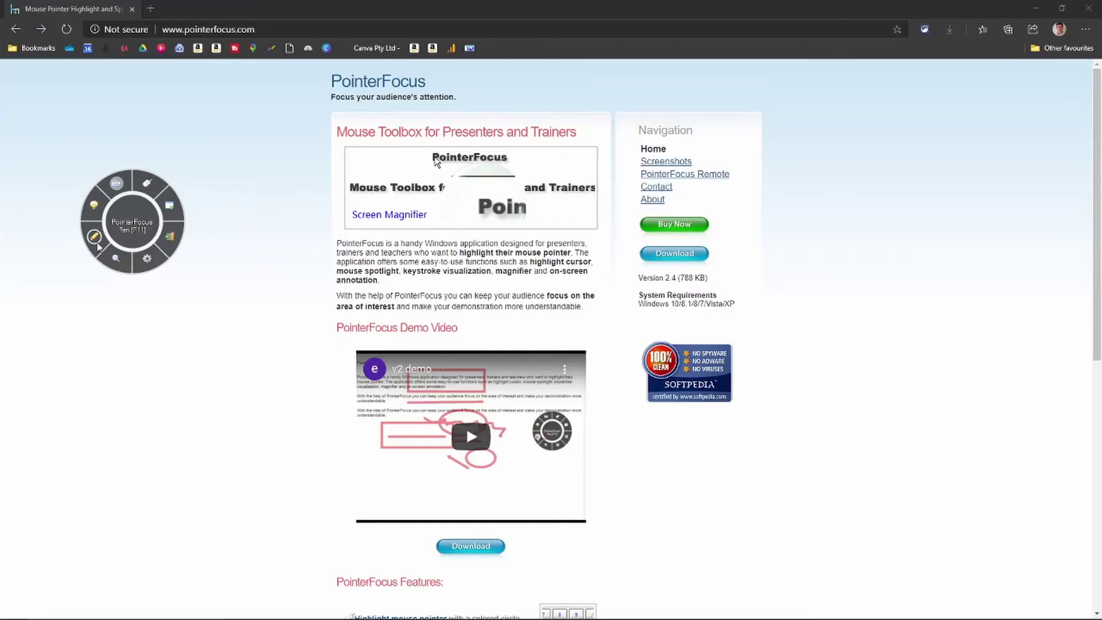
{"action": "left_click", "coordinate": [93, 239]}
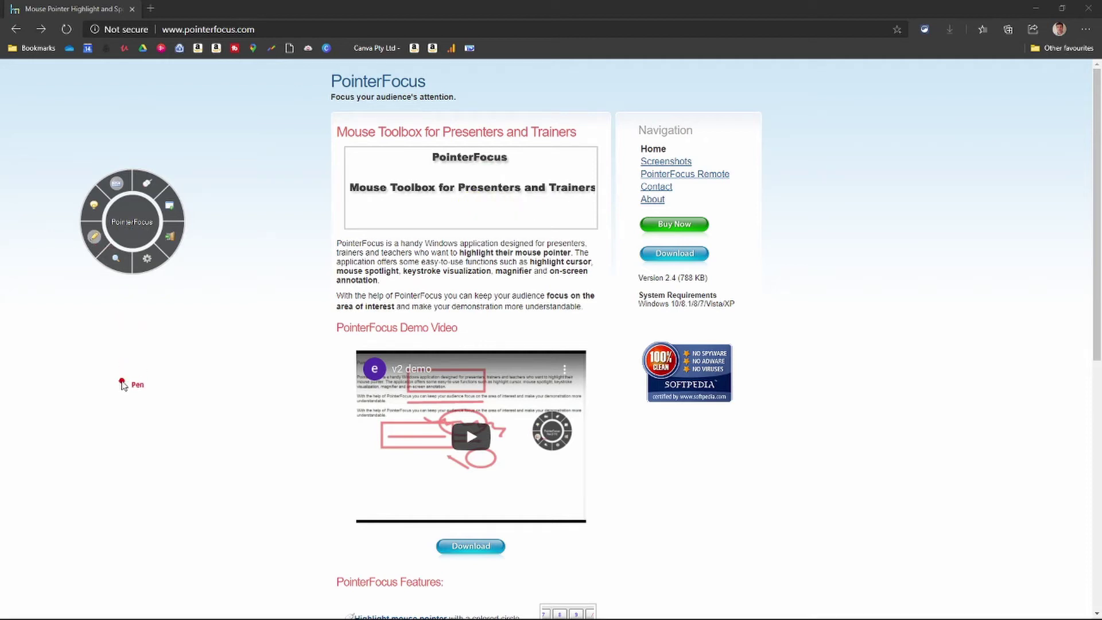
{"action": "mouse_move", "coordinate": [96, 374]}
{"action": "left_mouse_down"}
{"action": "mouse_move", "coordinate": [198, 301]}
{"action": "mouse_move", "coordinate": [161, 328]}
{"action": "mouse_move", "coordinate": [277, 339]}
{"action": "mouse_move", "coordinate": [218, 333]}
{"action": "left_mouse_up"}
Step: Switch the pen to straight lines and draw red lines at the lower left
{"action": "right_click", "coordinate": [151, 406]}
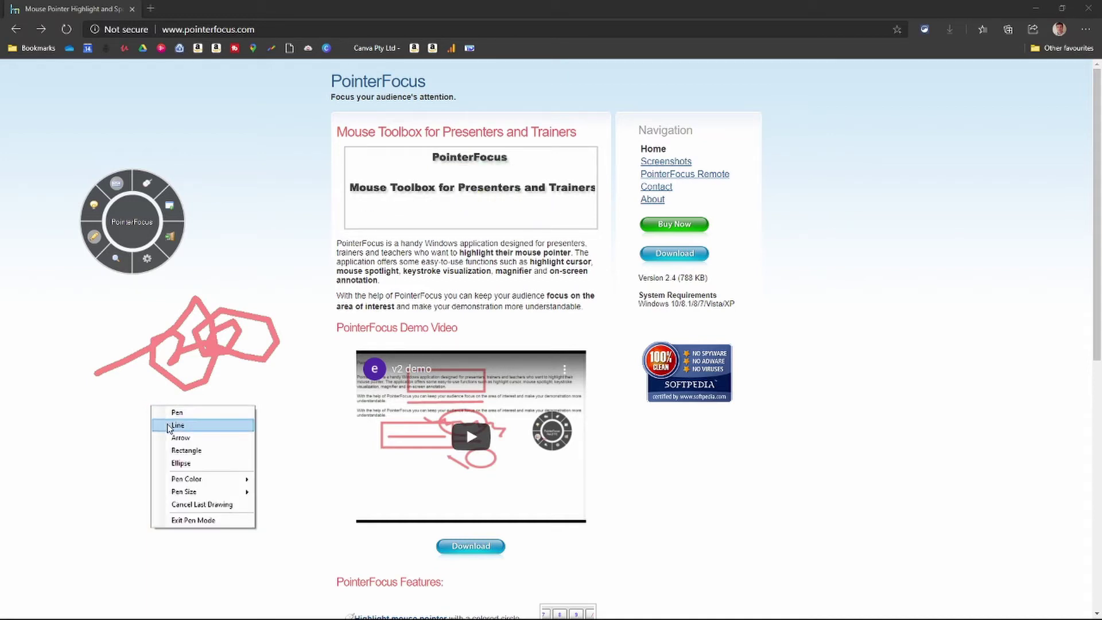
{"action": "left_click", "coordinate": [170, 427]}
{"action": "mouse_move", "coordinate": [108, 444]}
{"action": "left_mouse_down"}
{"action": "mouse_move", "coordinate": [249, 448]}
{"action": "mouse_move", "coordinate": [209, 481]}
{"action": "mouse_move", "coordinate": [115, 483]}
{"action": "mouse_move", "coordinate": [93, 503]}
{"action": "left_mouse_up"}
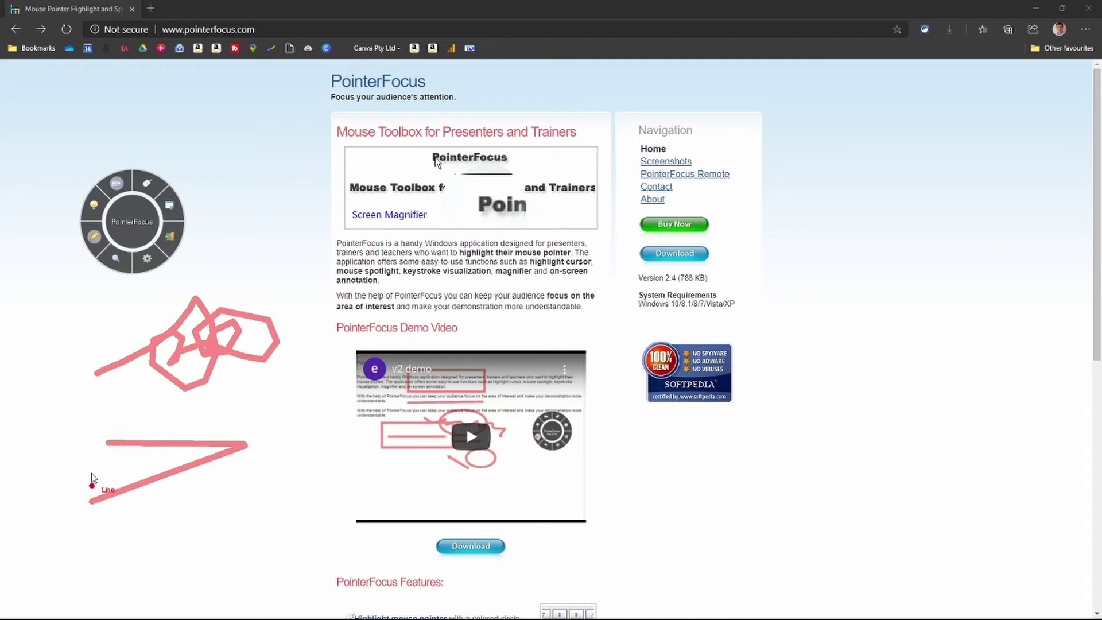
Step: Draw a rectangle around the PointerFocus page header, then clear all annotations and exit pen mode
{"action": "right_click", "coordinate": [72, 429]}
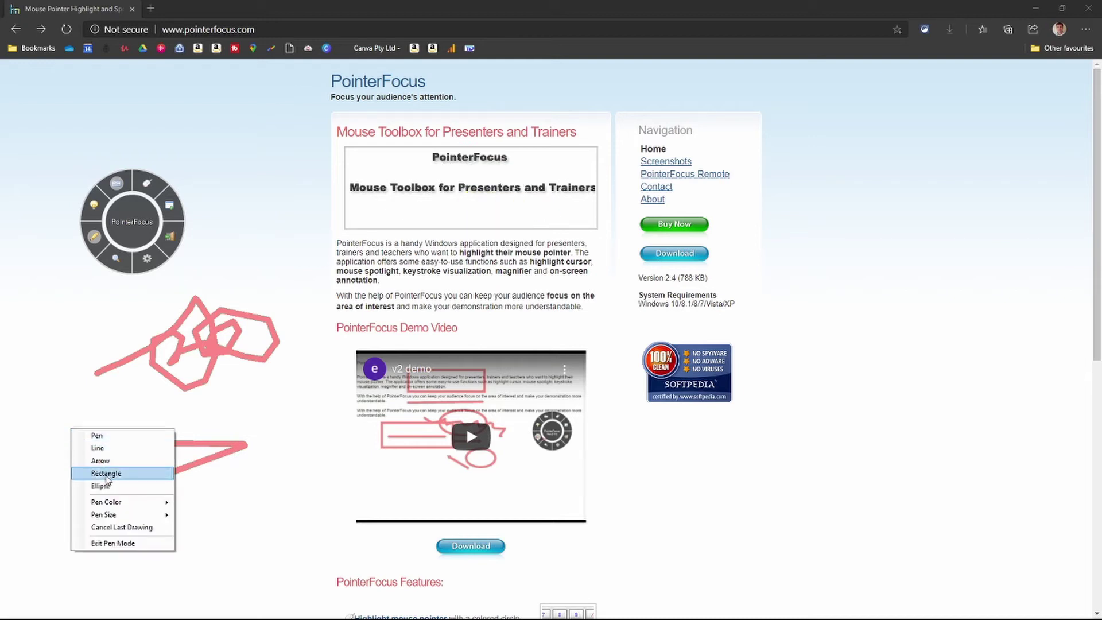
{"action": "left_click", "coordinate": [106, 474]}
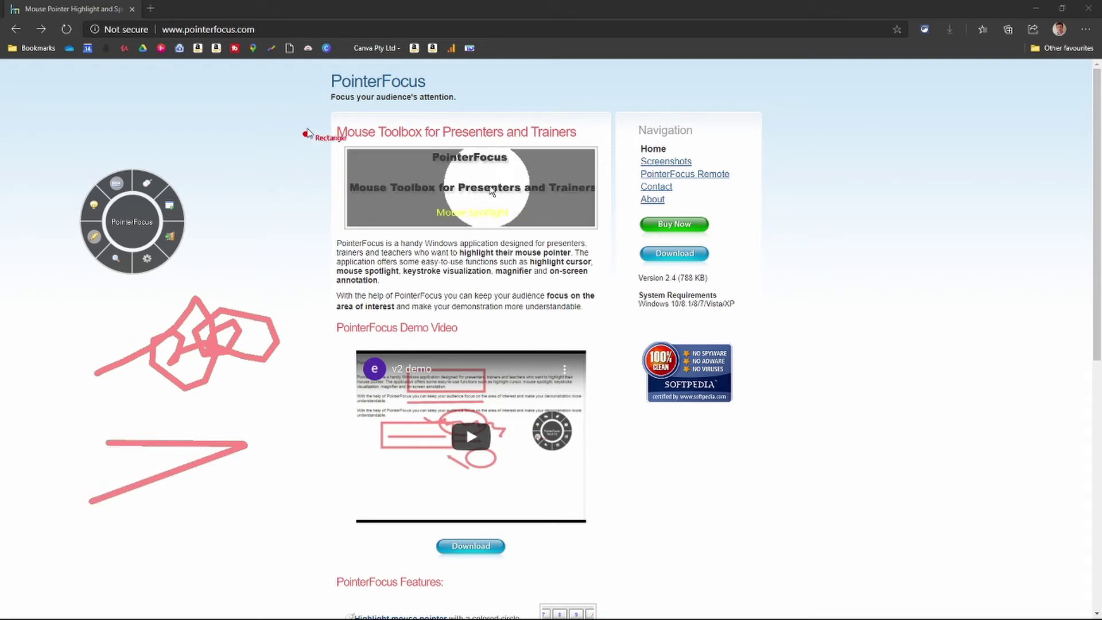
{"action": "mouse_move", "coordinate": [314, 62]}
{"action": "left_mouse_down"}
{"action": "mouse_move", "coordinate": [439, 106]}
{"action": "mouse_move", "coordinate": [482, 108]}
{"action": "left_mouse_up"}
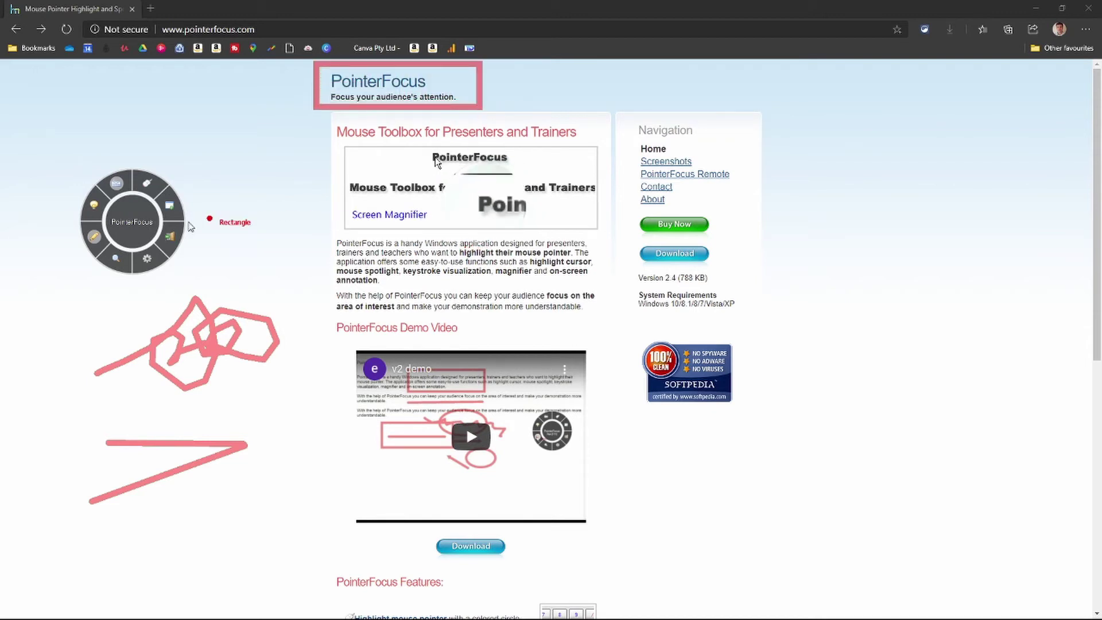
{"action": "left_click", "coordinate": [94, 247]}
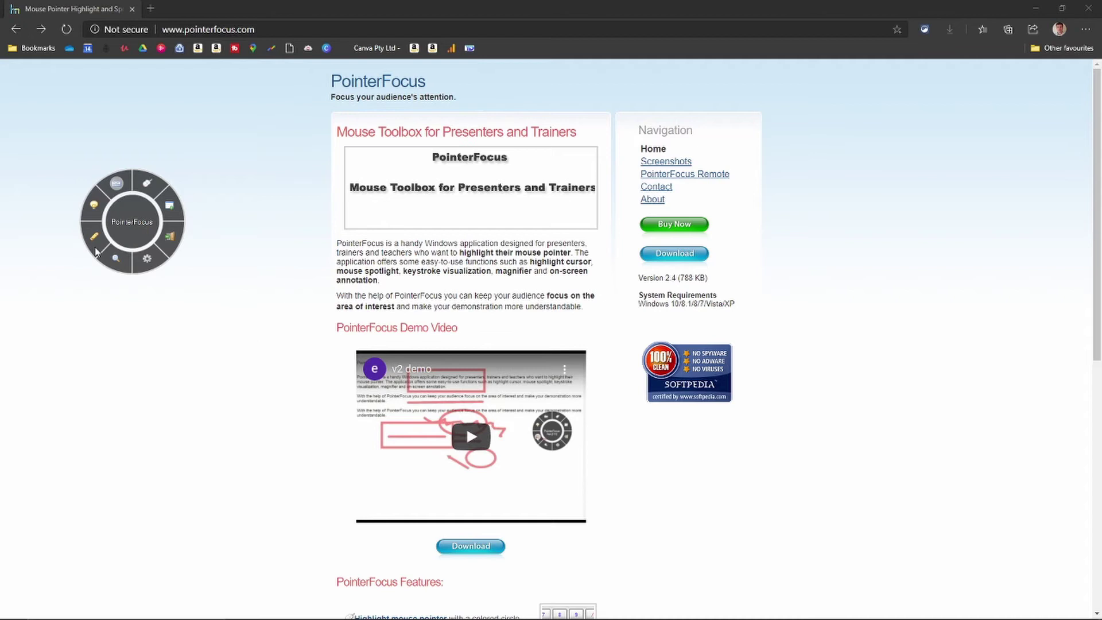
{"action": "left_click", "coordinate": [116, 260]}
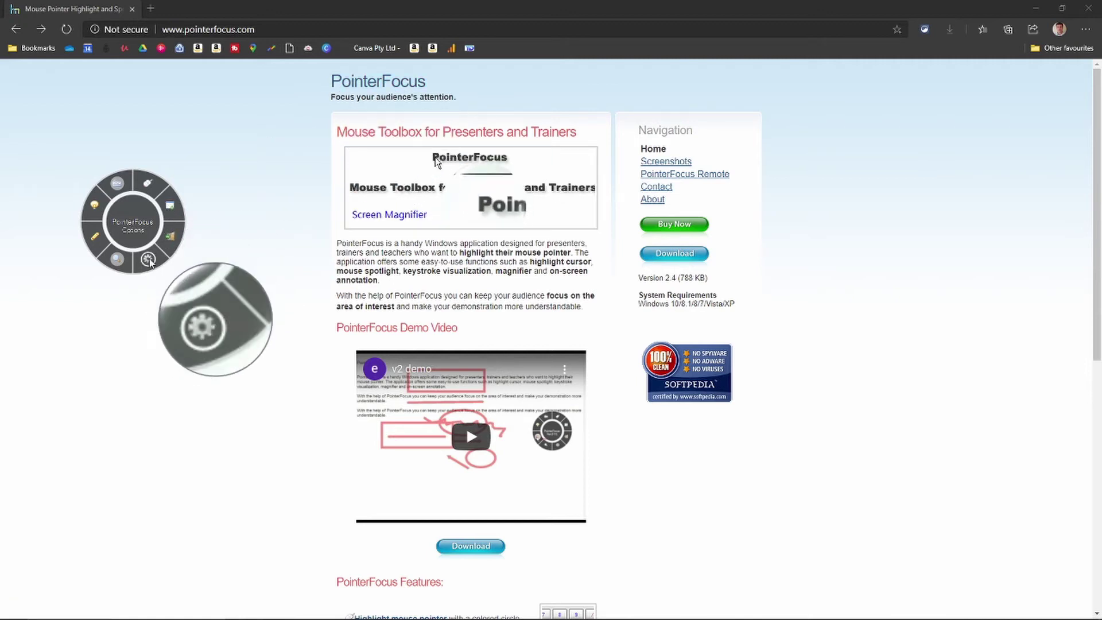
{"action": "left_click", "coordinate": [114, 260]}
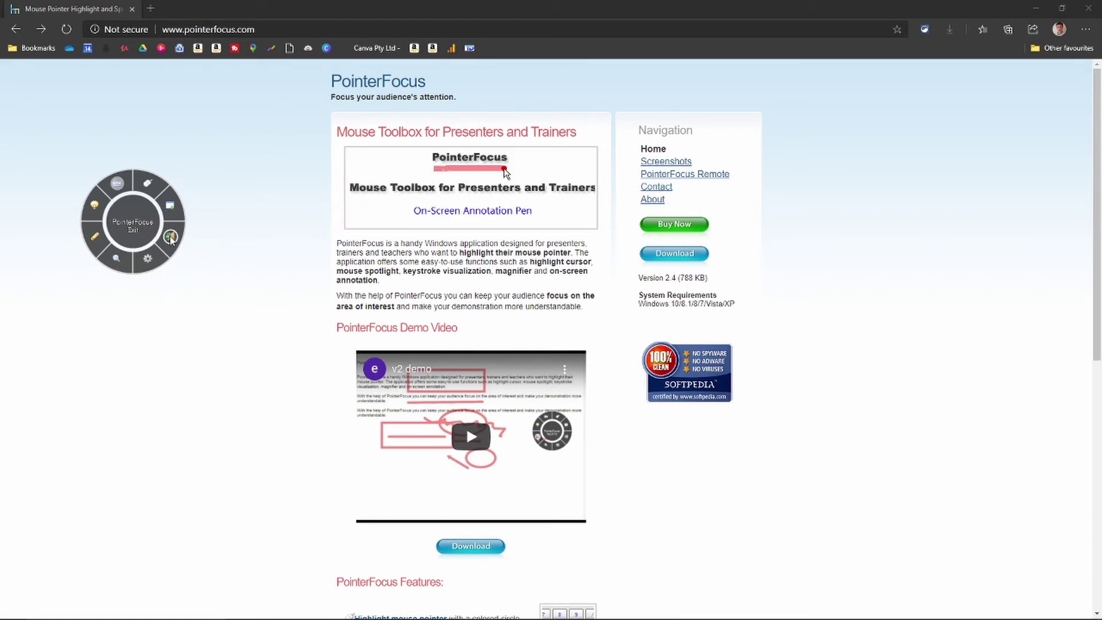
Step: In PointerFocus Options, enable the yellow highlight circle and adjust its opacity
{"action": "left_click", "coordinate": [149, 260]}
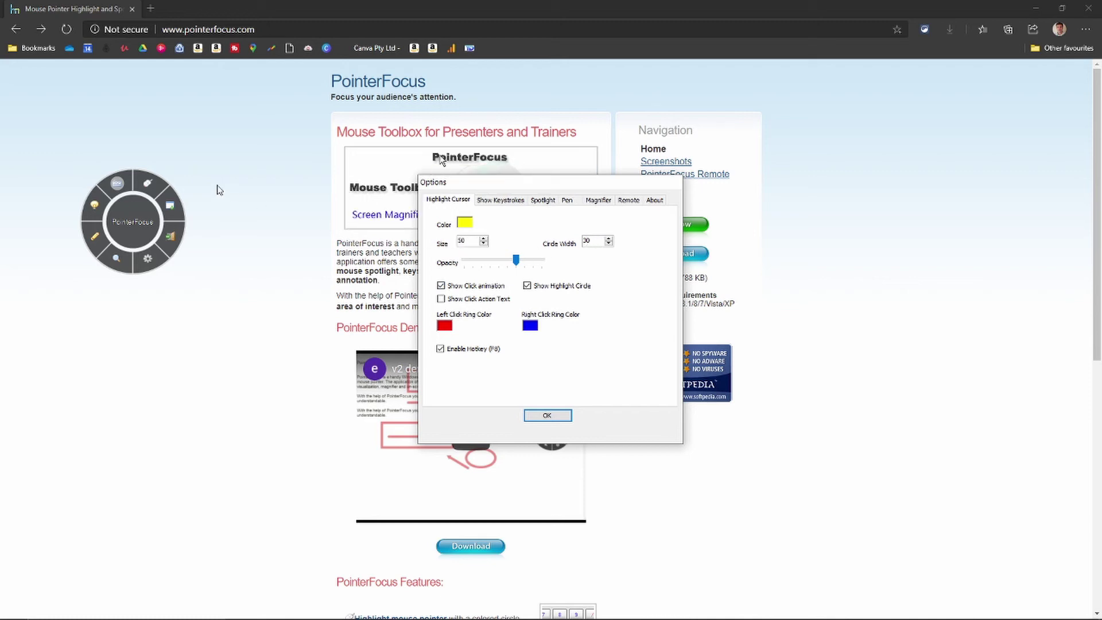
{"action": "left_click", "coordinate": [150, 184]}
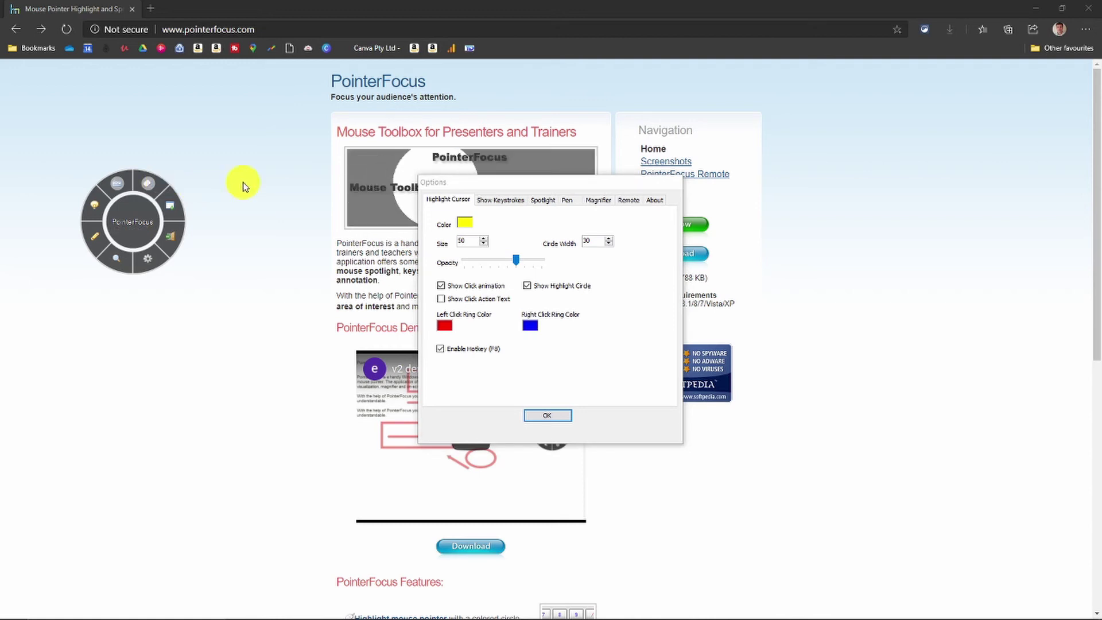
{"action": "left_click", "coordinate": [516, 263]}
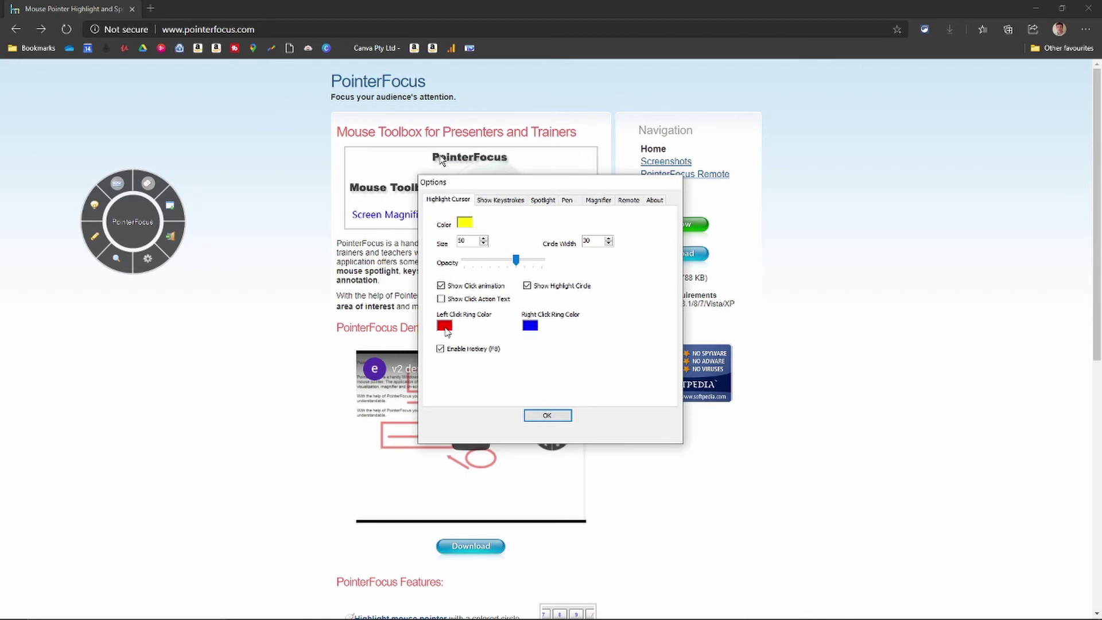
Step: Test left- and right-click rings on the page, dismissing the browser context menu
{"action": "left_click", "coordinate": [239, 158]}
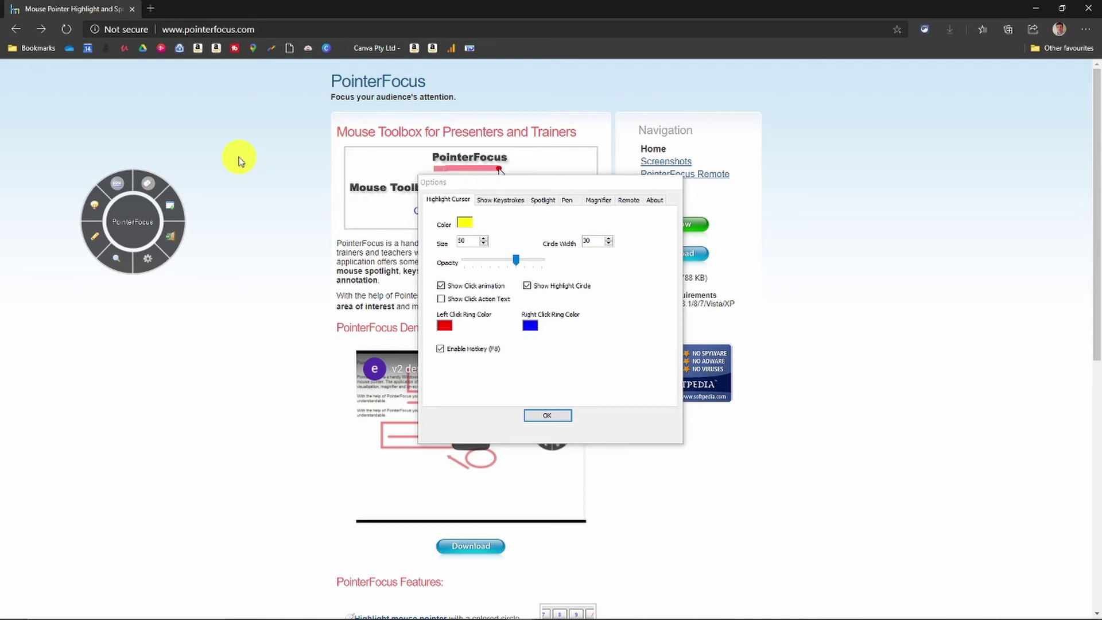
{"action": "left_click", "coordinate": [239, 159]}
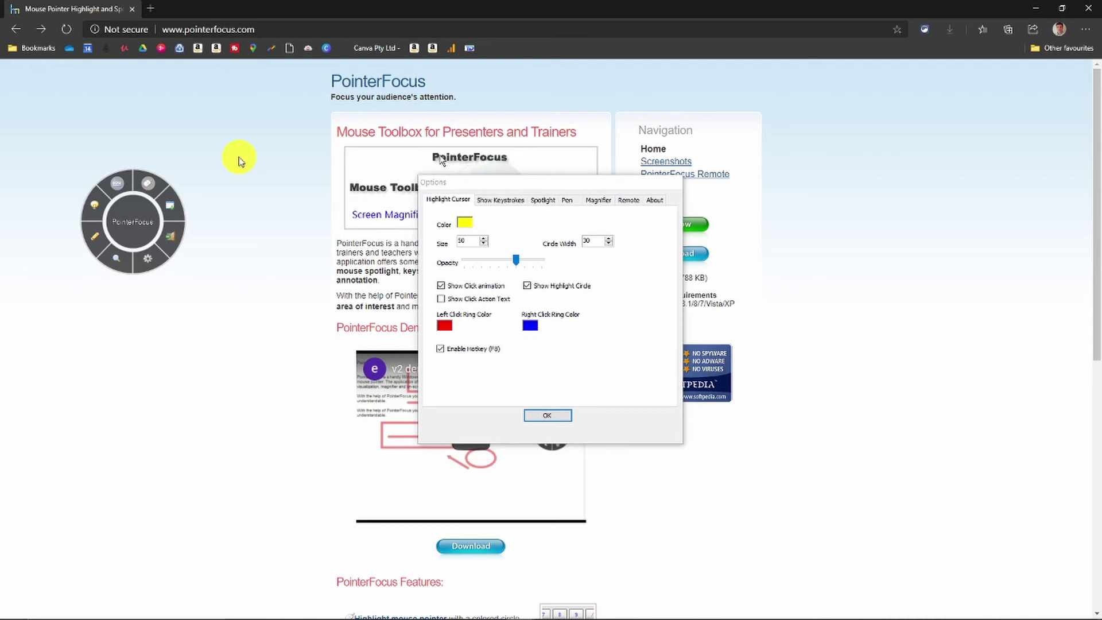
{"action": "right_click", "coordinate": [240, 159]}
{"action": "left_click", "coordinate": [229, 162]}
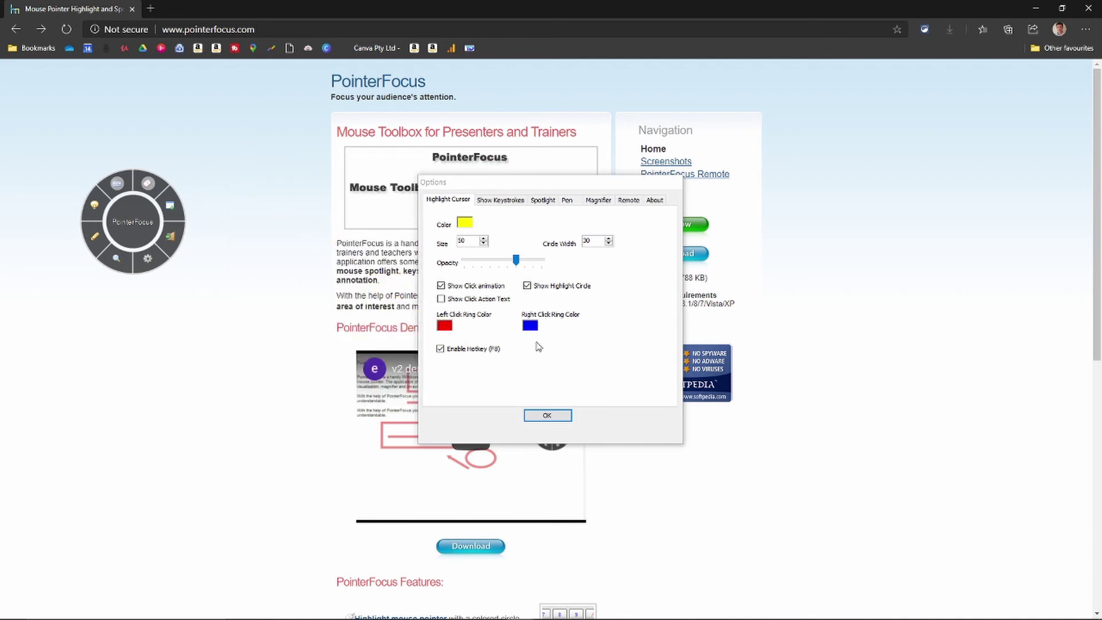
Step: Review the Show Keystrokes, Spotlight, Pen and Magnifier settings, ending on magnifier size 200, zoom 3
{"action": "left_click", "coordinate": [509, 201]}
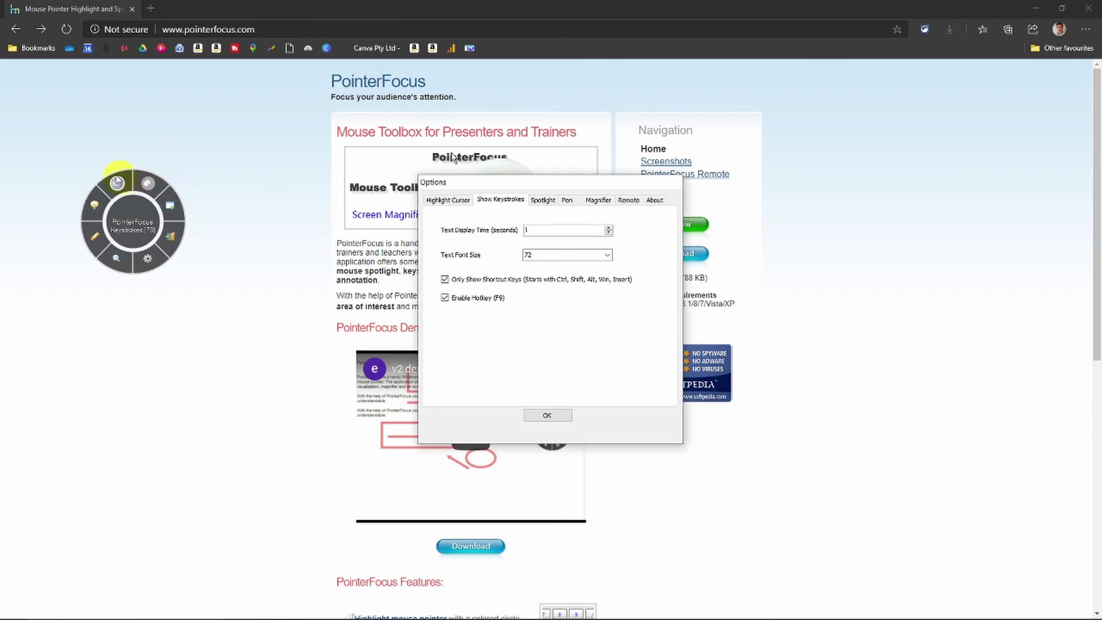
{"action": "left_click", "coordinate": [544, 200]}
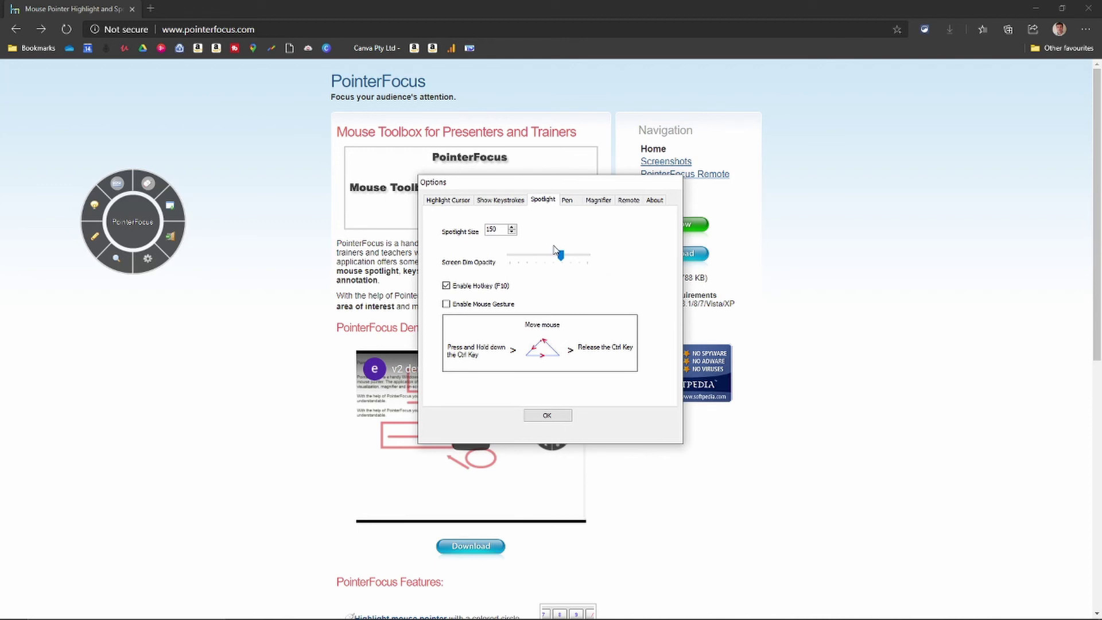
{"action": "left_click", "coordinate": [567, 200]}
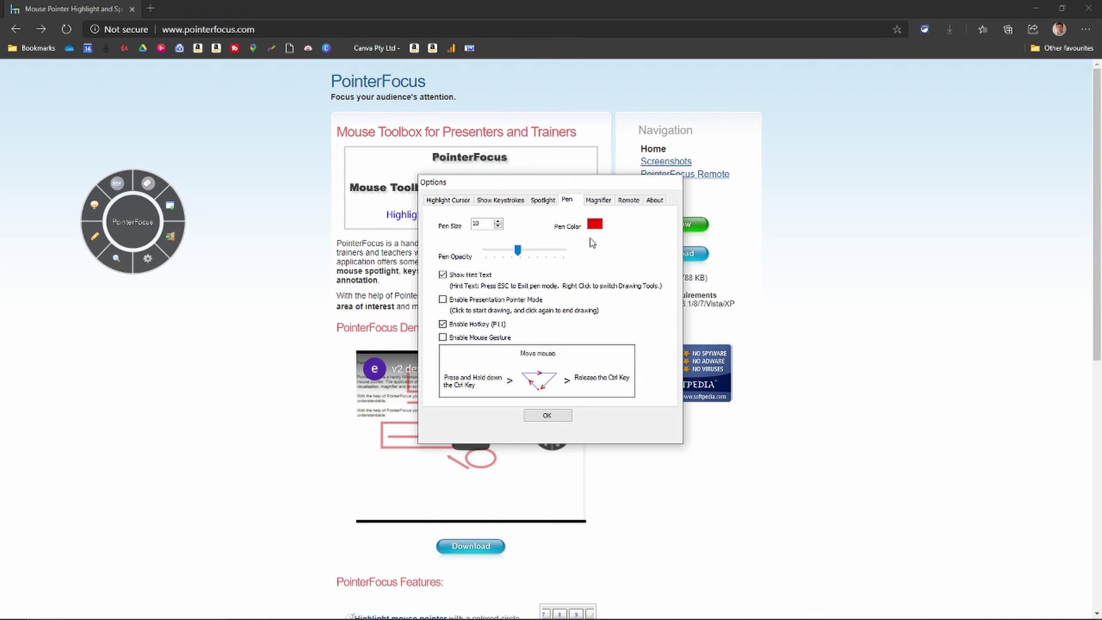
{"action": "left_click", "coordinate": [604, 202]}
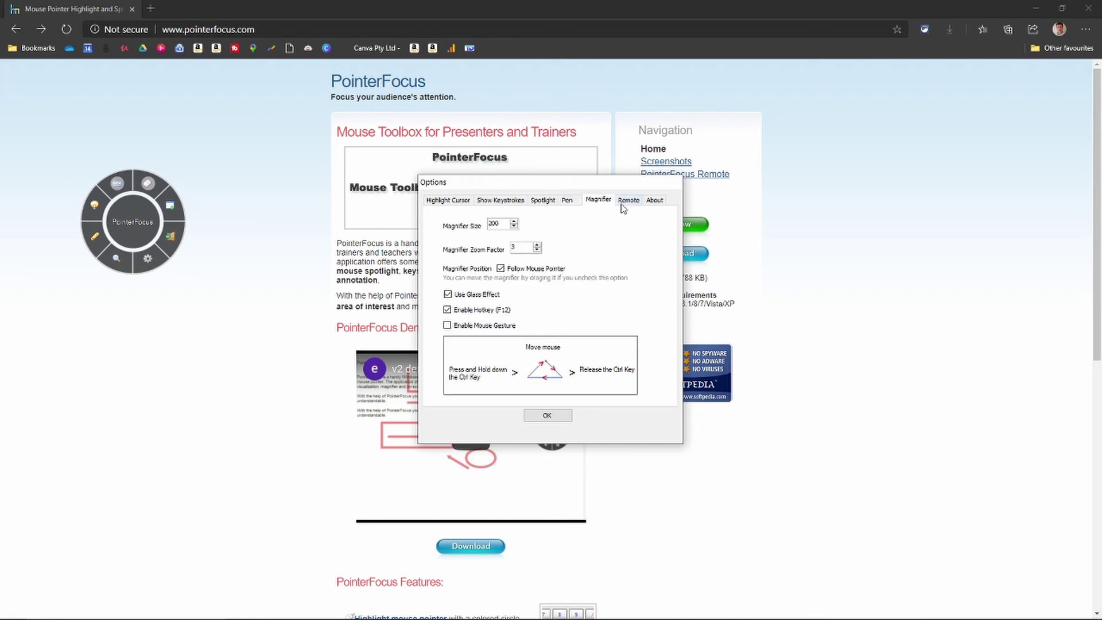
Step: Confirm the Options dialog with OK, keeping the yellow highlight circle on the home page
{"action": "left_click", "coordinate": [548, 415]}
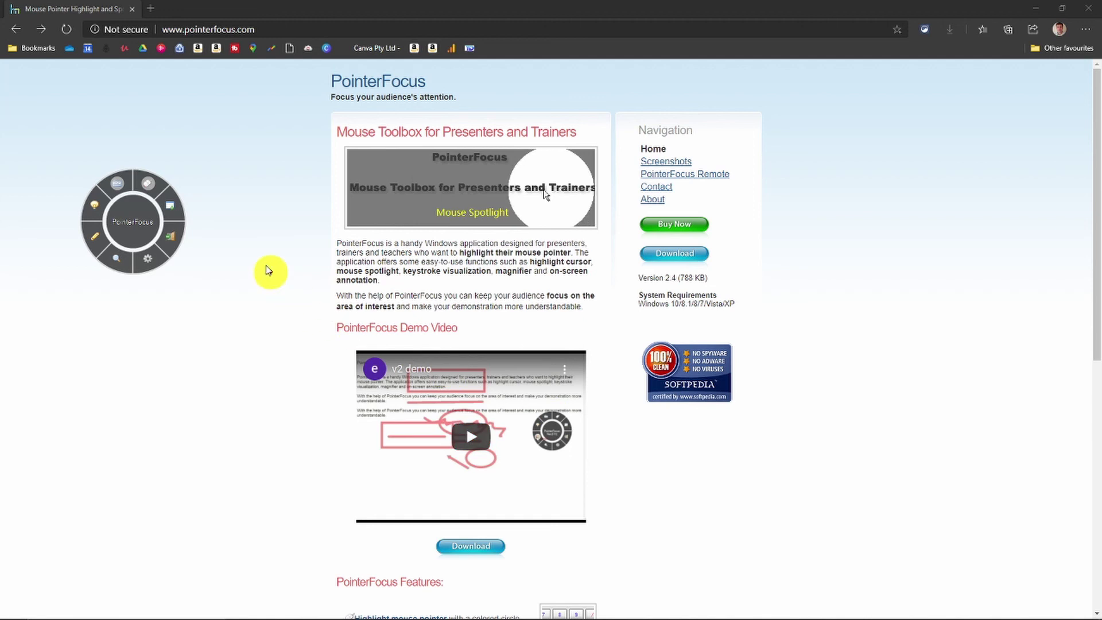